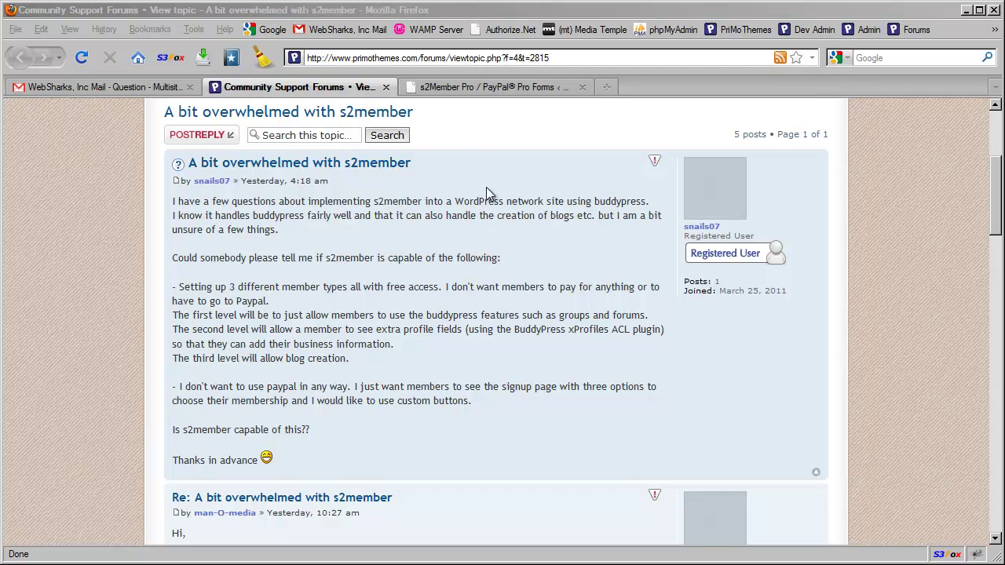
Step: Go to the PayPal Pro Forms page and scroll to the Level #0 free registration shortcode
click(467, 88)
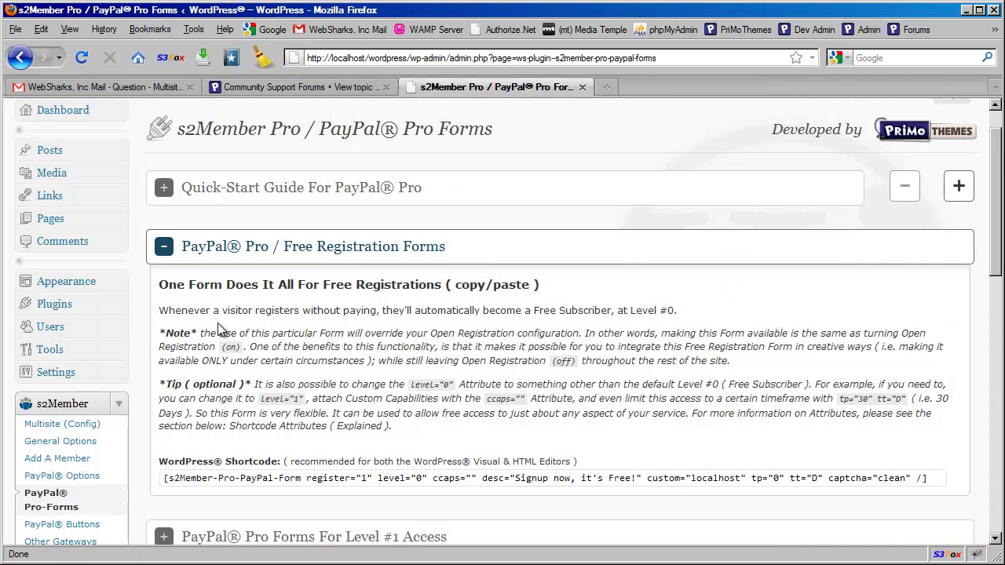
scroll(169, 333, down, 2)
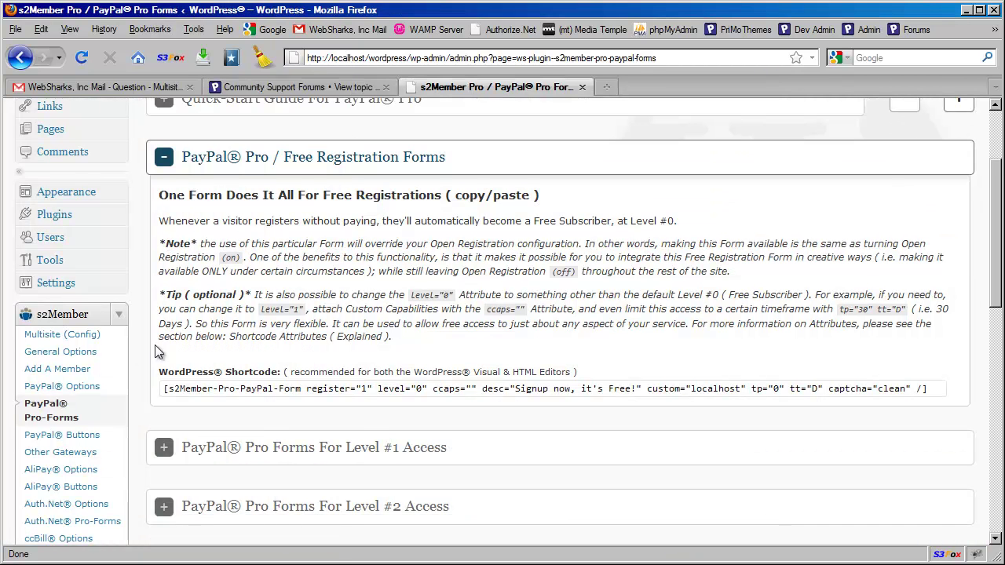
scroll(149, 384, down, 2)
scroll(149, 384, down, 2)
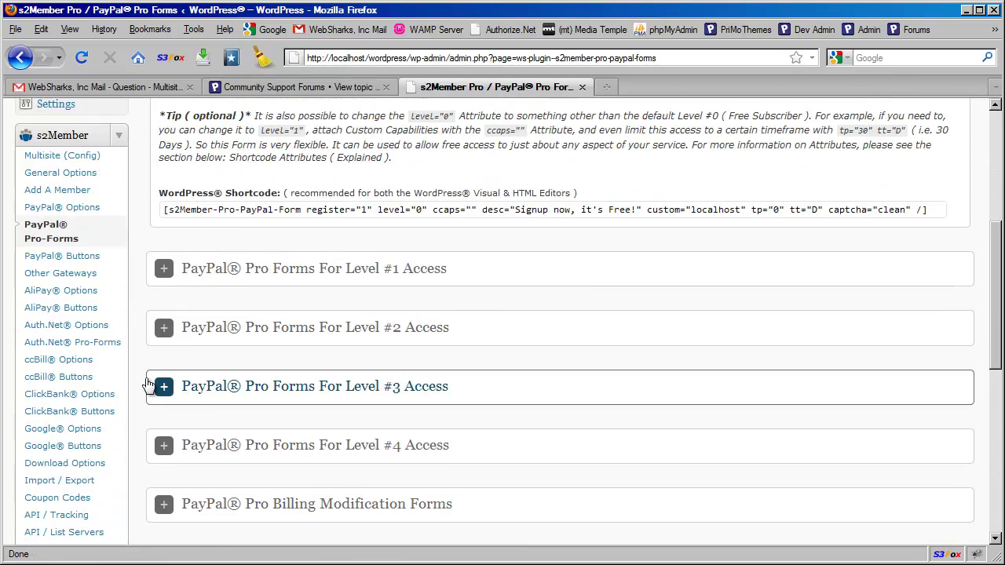
scroll(149, 384, up, 4)
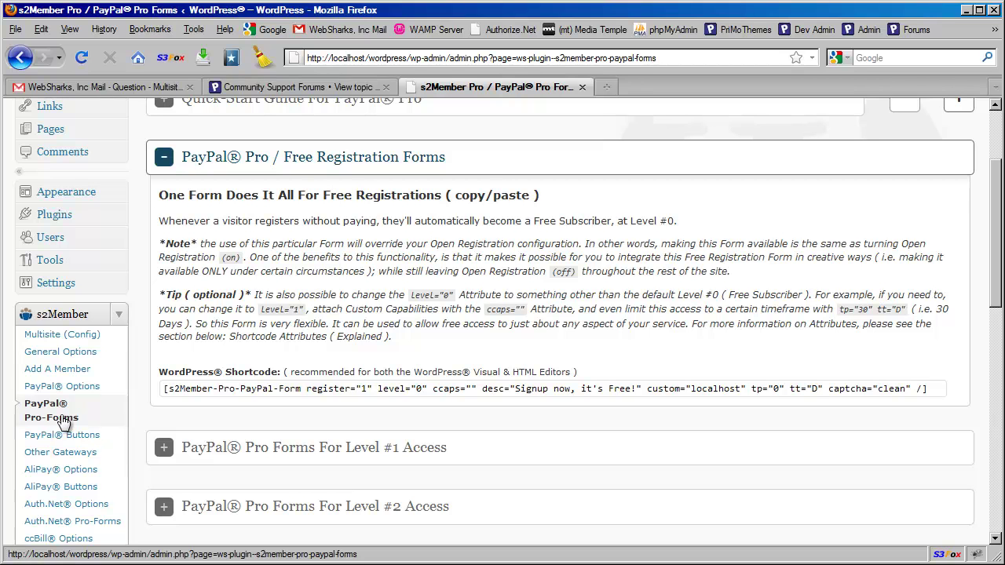
Step: Select the whole Level #0 free registration shortcode and copy it to the clipboard
click(384, 387)
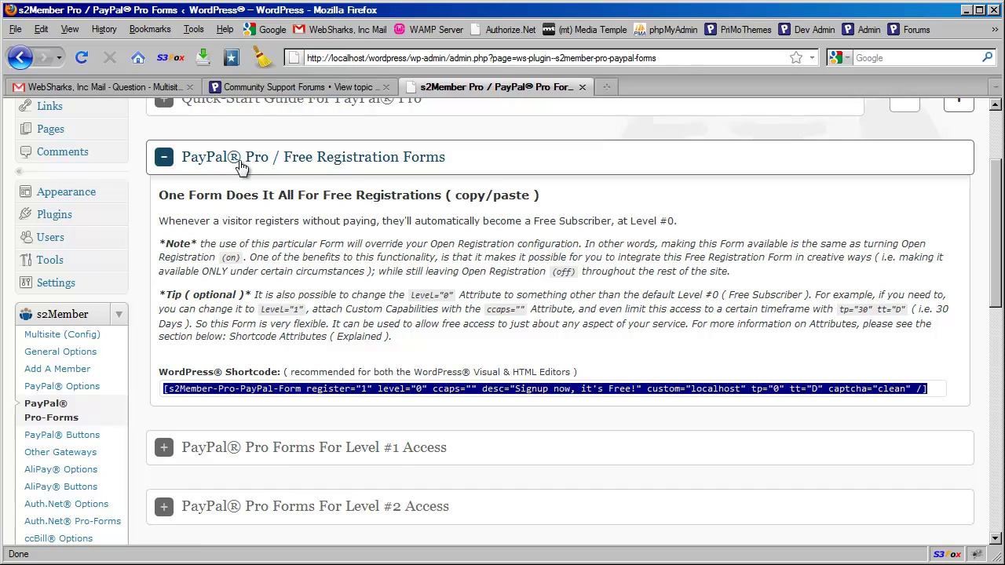
scroll(265, 222, up, 3)
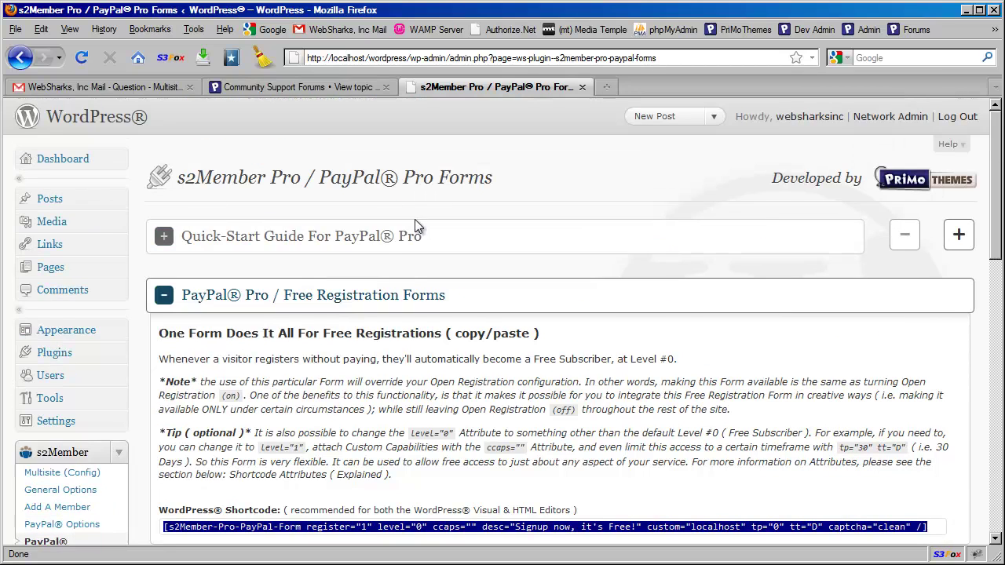
scroll(426, 361, down, 3)
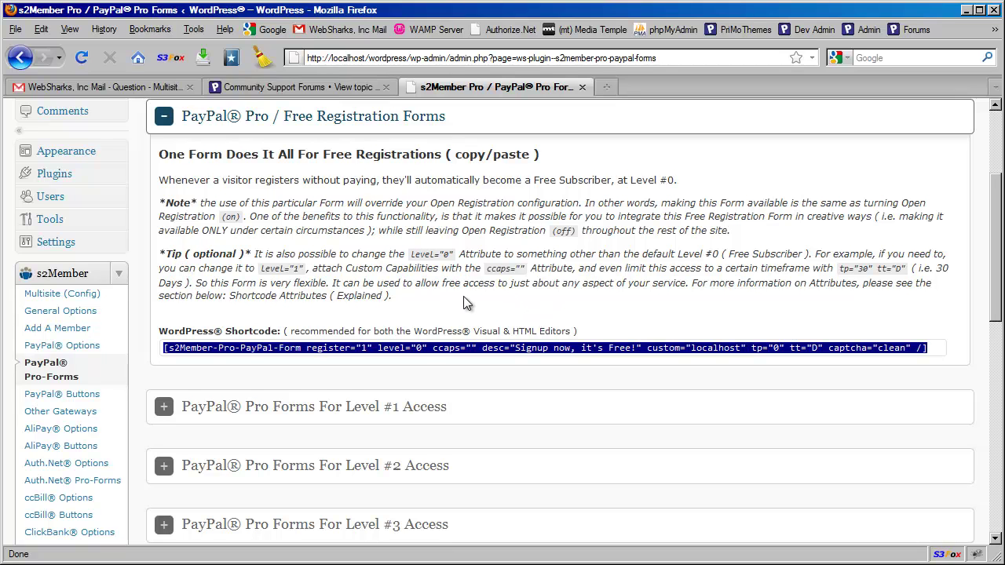
right_click(407, 347)
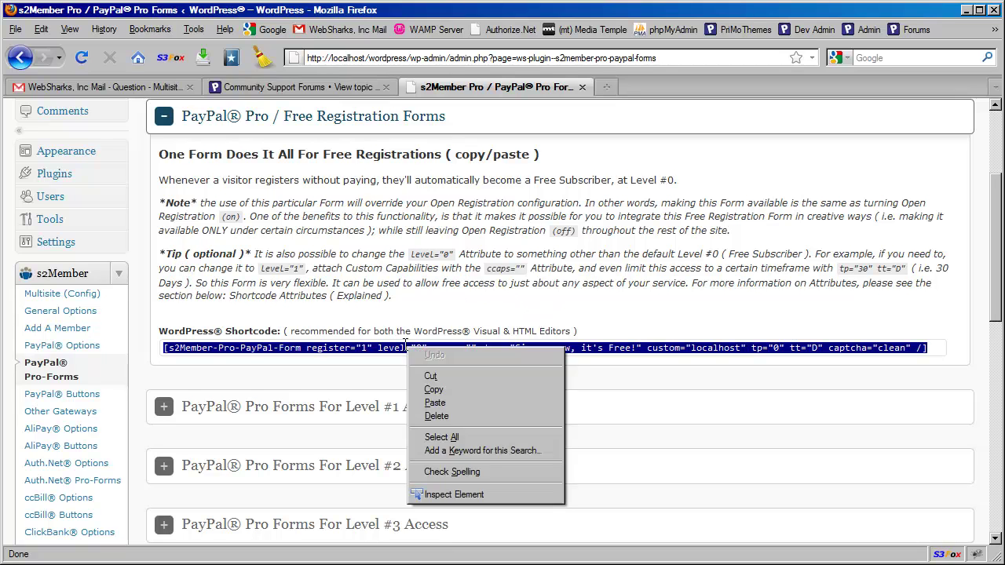
click(434, 389)
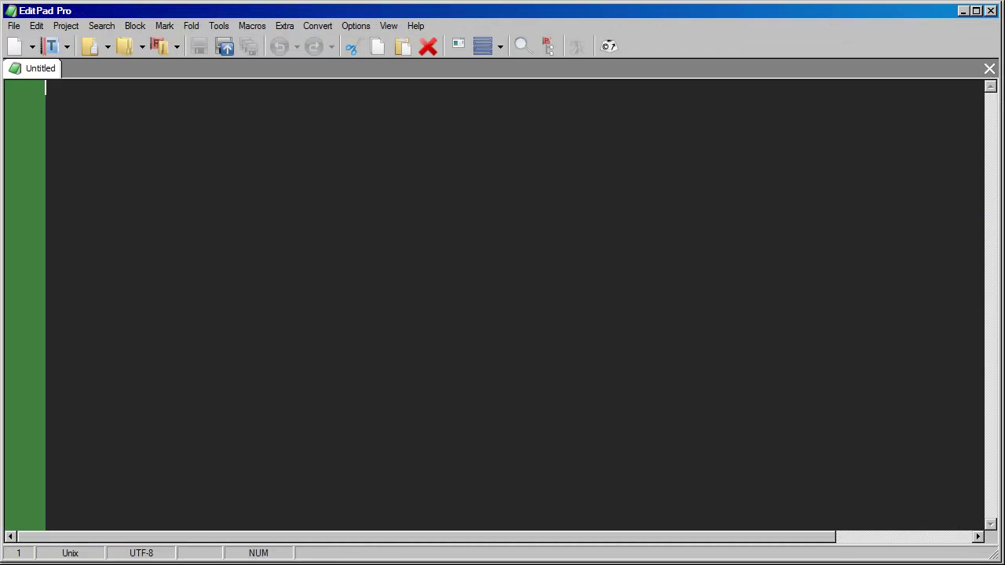
Step: Paste the s2Member-Pro-PayPal-Form shortcode into the empty EditPad document and return to the line start
right_click(115, 170)
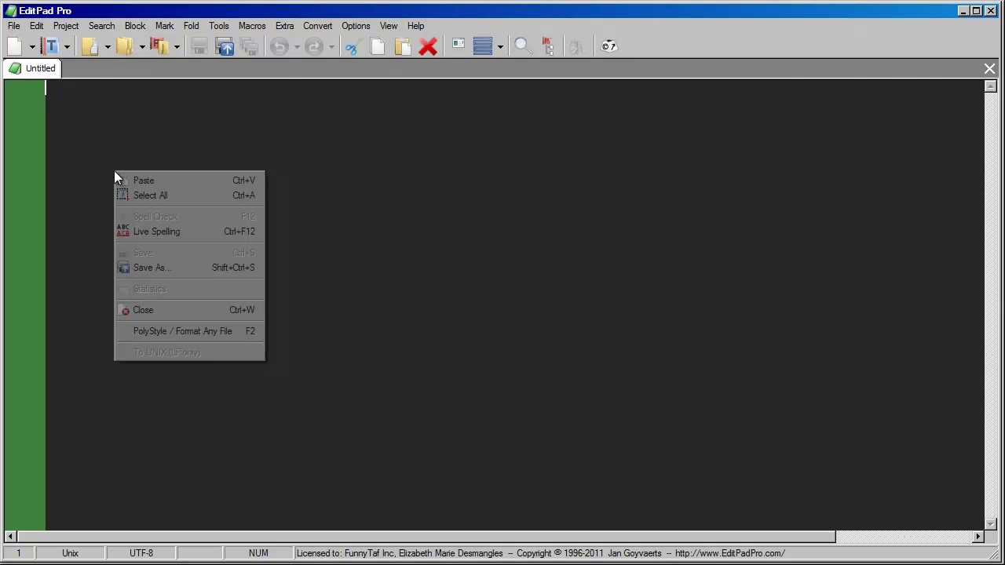
click(137, 179)
key(Home)
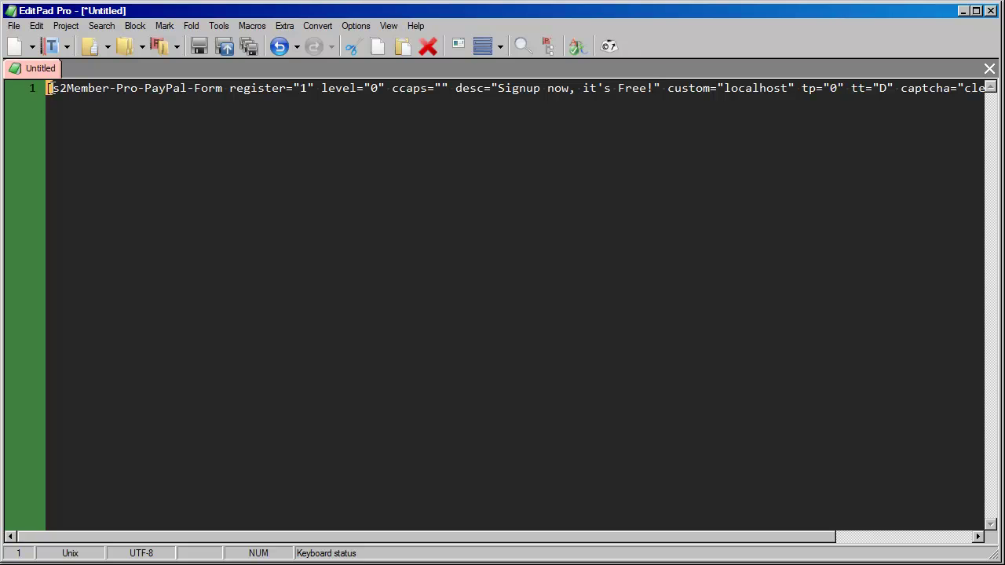
Step: Highlight the register="1" and level="0" attributes to inspect them, then clear the selection
drag(52, 87, 315, 88)
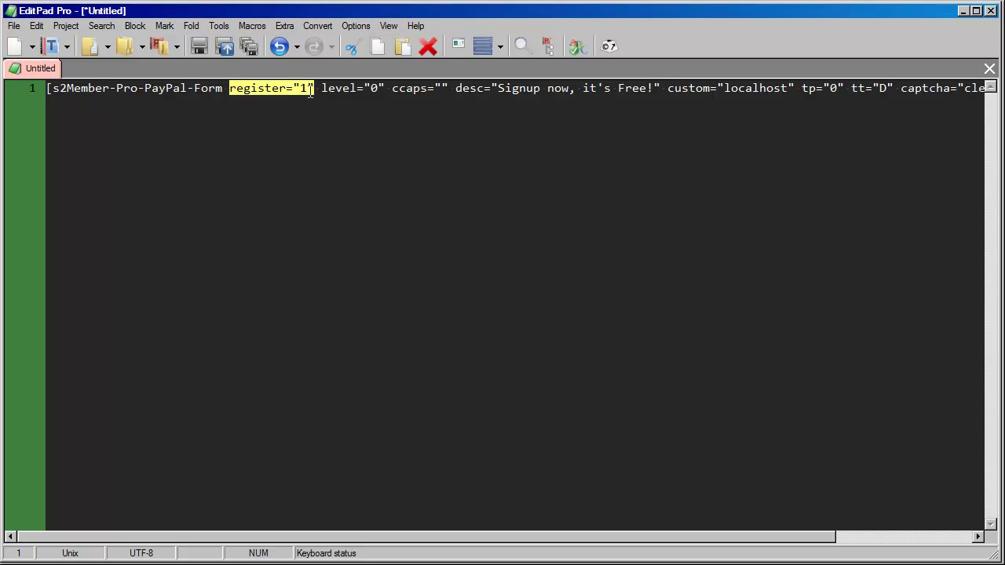
drag(321, 88, 385, 88)
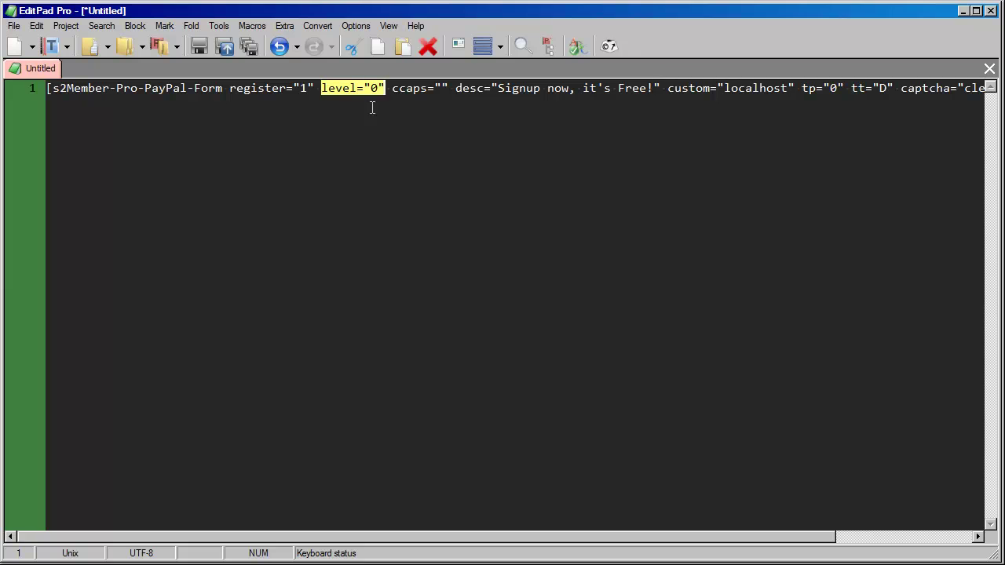
click(375, 91)
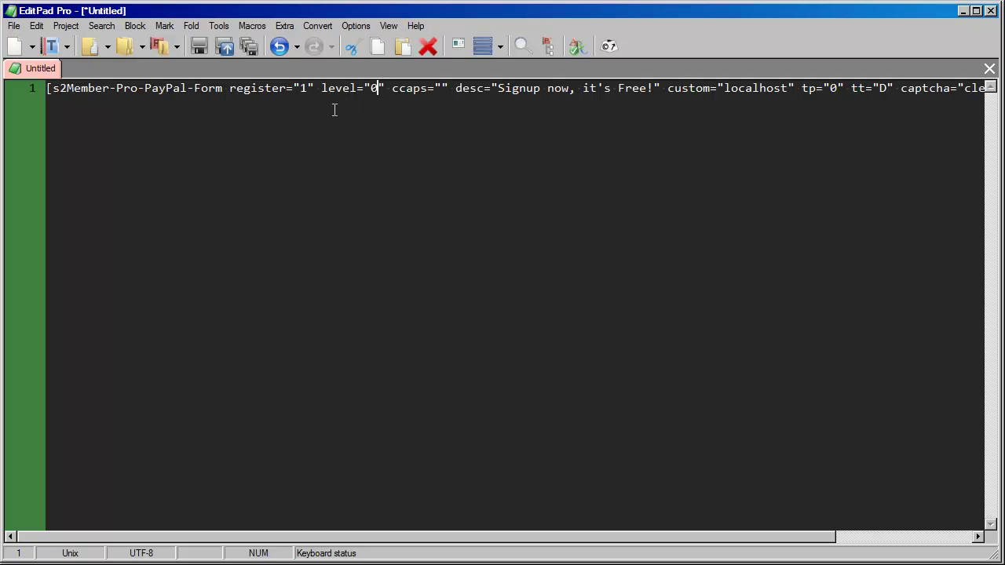
double_click(373, 88)
text(1)
double_click(374, 87)
text(2)
double_click(374, 88)
key(BackSpace)
text(4)
double_click(374, 90)
text(0)
click(410, 88)
click(440, 89)
drag(440, 88, 392, 88)
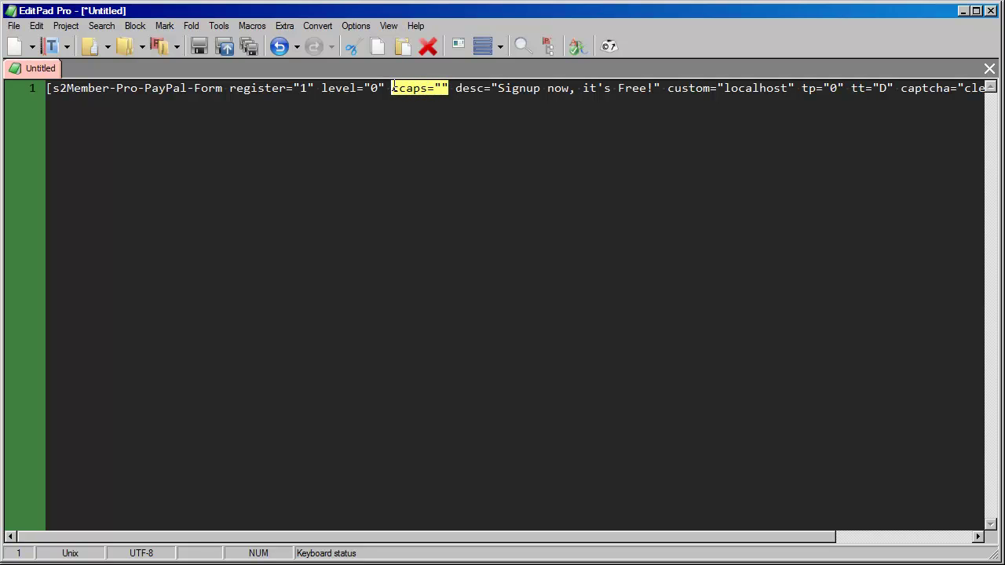
Step: Fill the ccaps quotes with gift, replacing the trial entry music,videos,gift
click(443, 87)
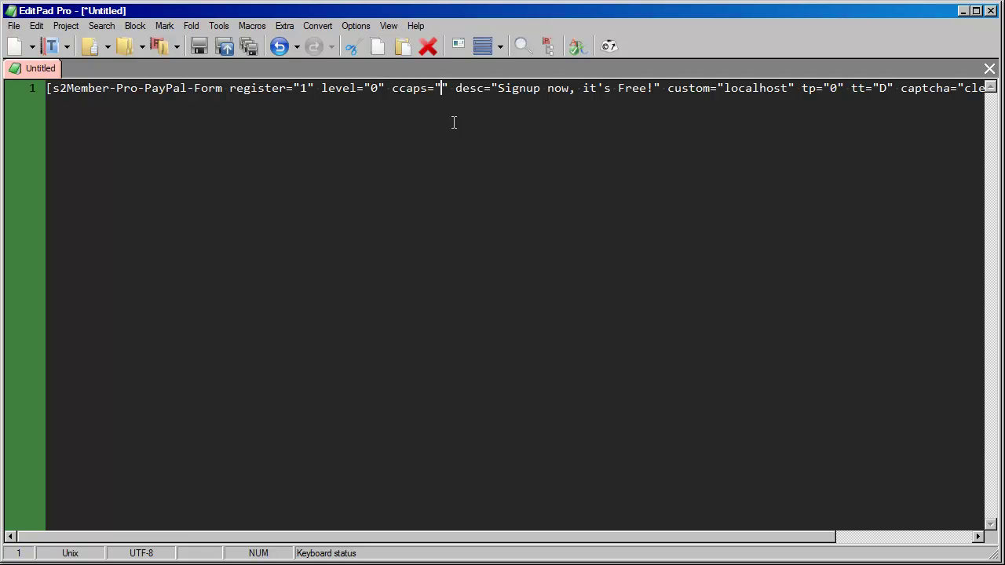
text(m)
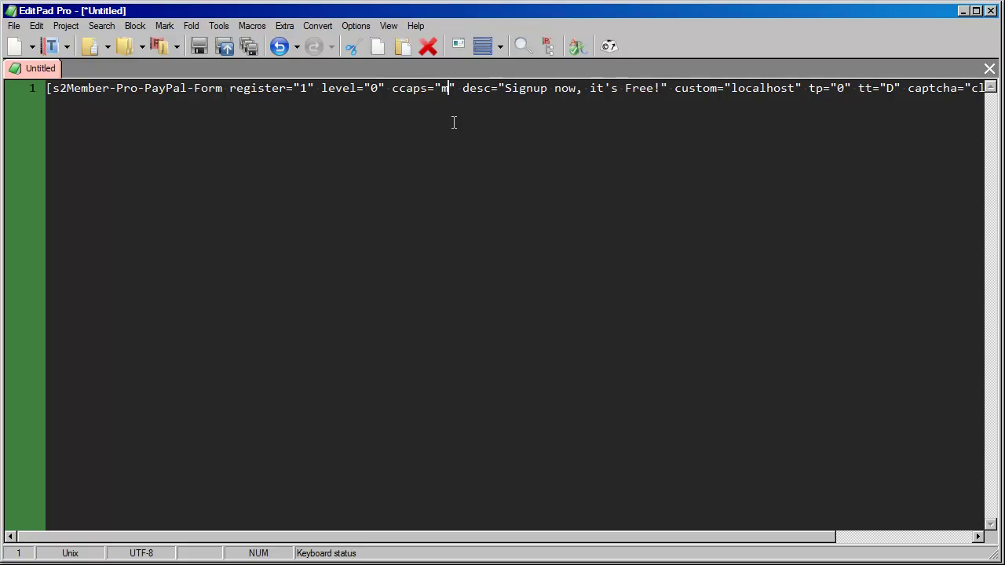
text(usic)
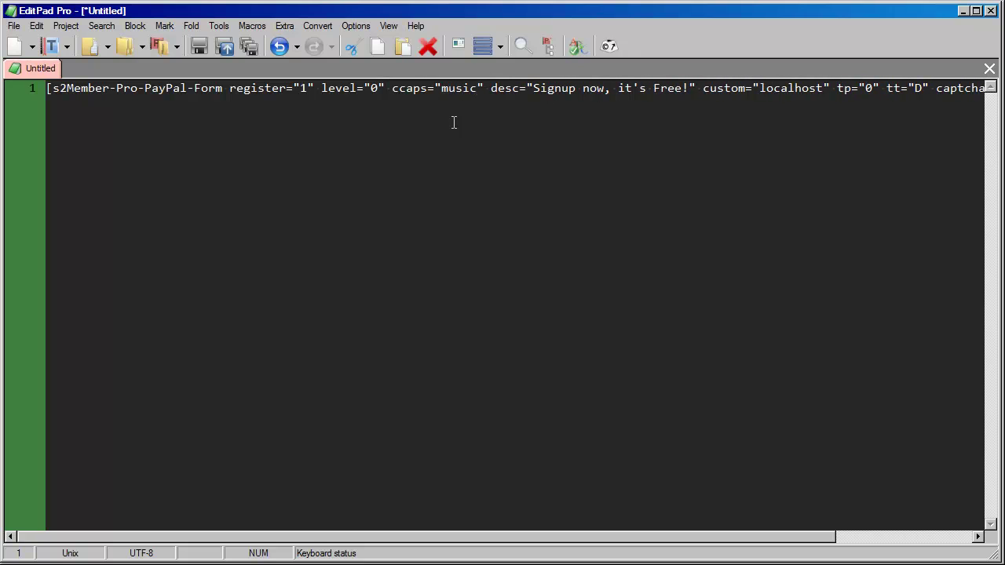
text(,)
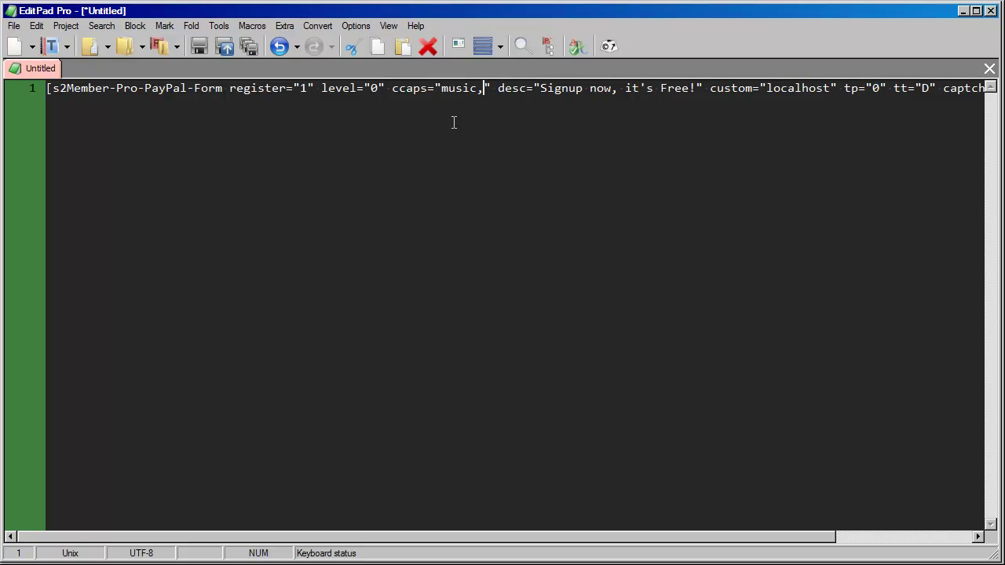
text(videos)
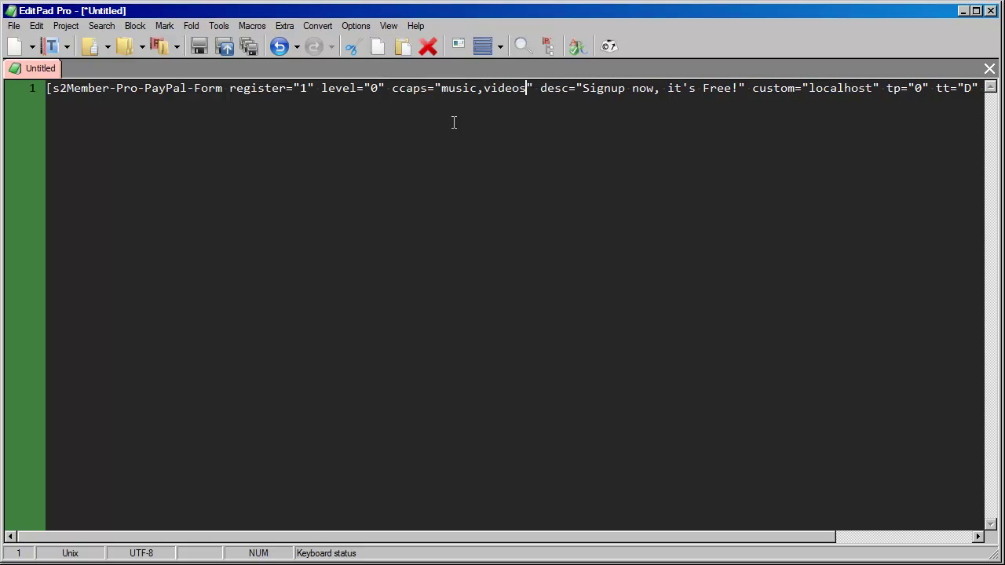
text(,)
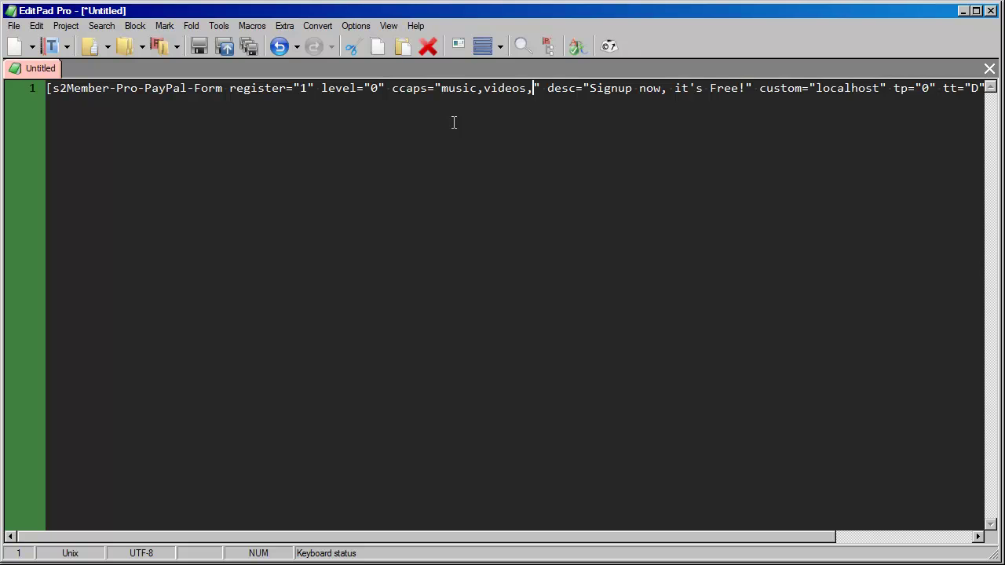
text(gift)
key(BackSpace)
key(BackSpace)
key(BackSpace)
key(BackSpace)
key(BackSpace)
key(BackSpace)
key(BackSpace)
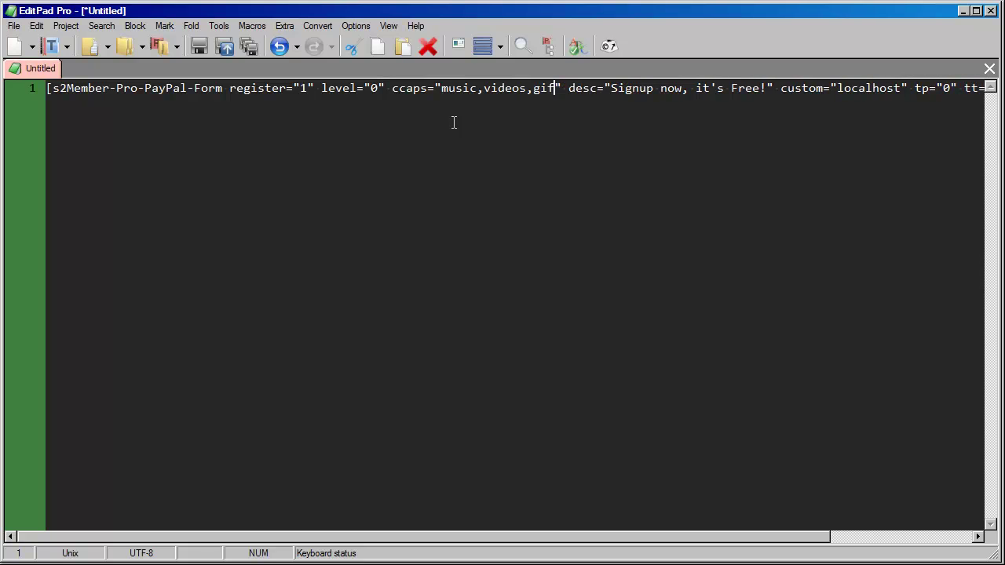
key(BackSpace)
key(BackSpace)
key(BackSpace)
key(BackSpace)
key(BackSpace)
key(BackSpace)
key(BackSpace)
key(BackSpace)
key(BackSpace)
key(BackSpace)
text(gift)
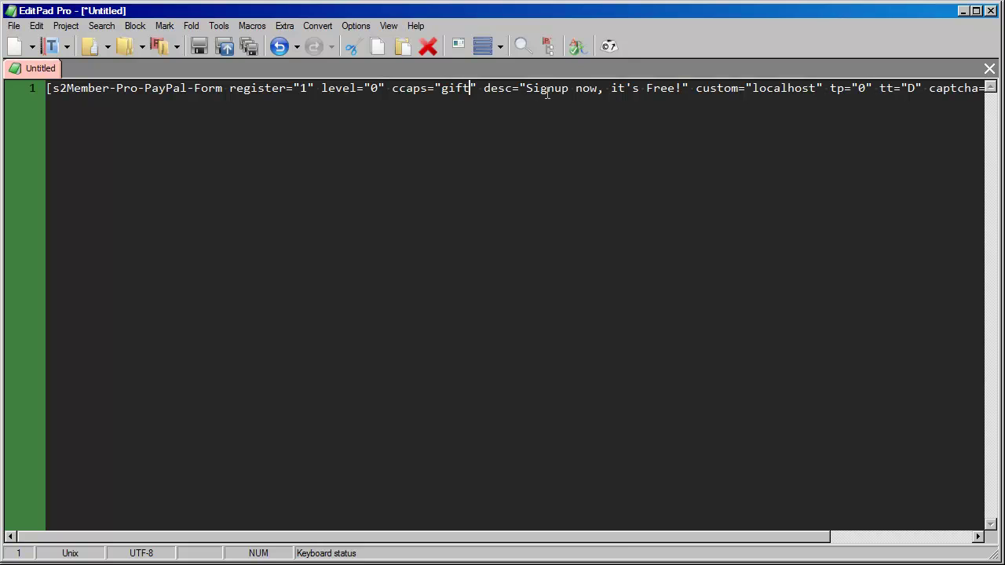
mouse_move(491, 537)
mouse_down()
mouse_move(635, 537)
mouse_move(475, 540)
mouse_up()
Step: Back in Firefox, collapse Free Registration Forms and read the Shortcode Attributes explanation
key(alt+Tab)
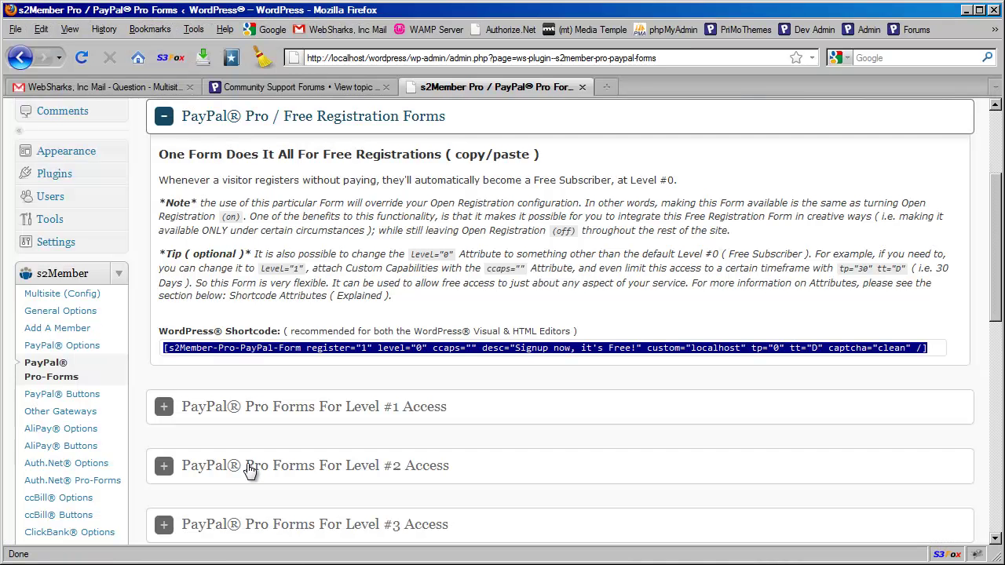
click(228, 118)
scroll(269, 237, down, 4)
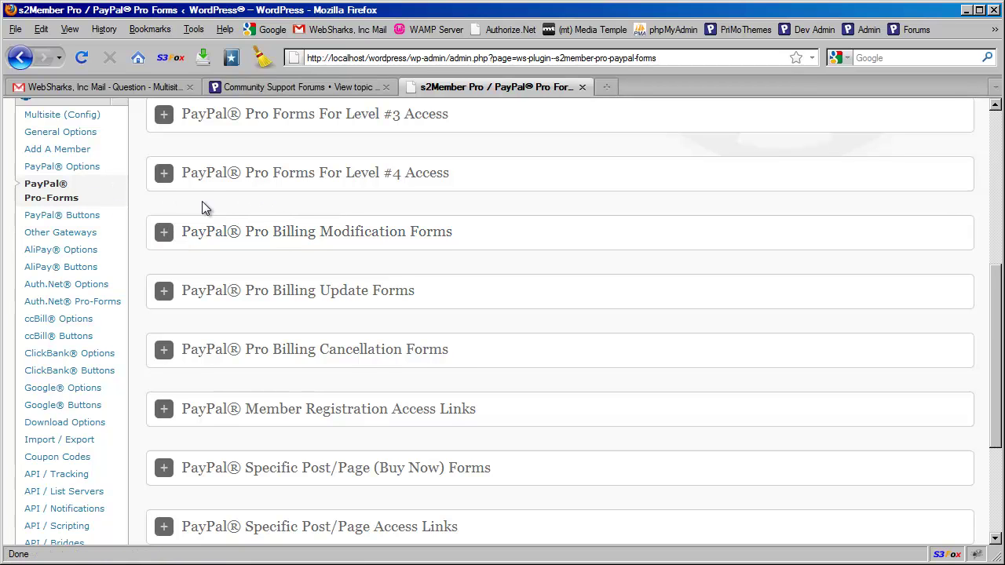
scroll(260, 226, down, 2)
scroll(259, 226, down, 3)
click(288, 449)
scroll(302, 436, down, 6)
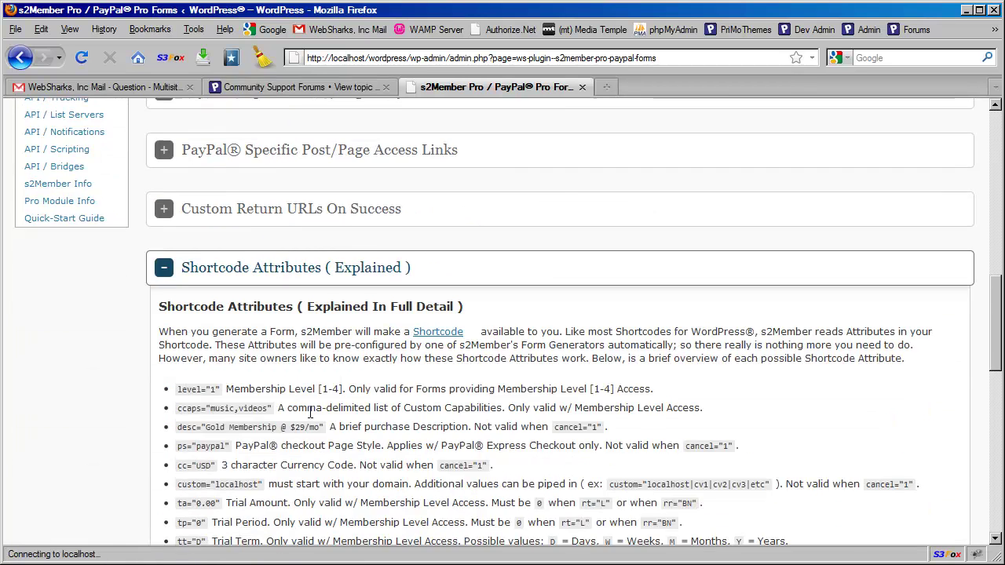
scroll(312, 419, down, 2)
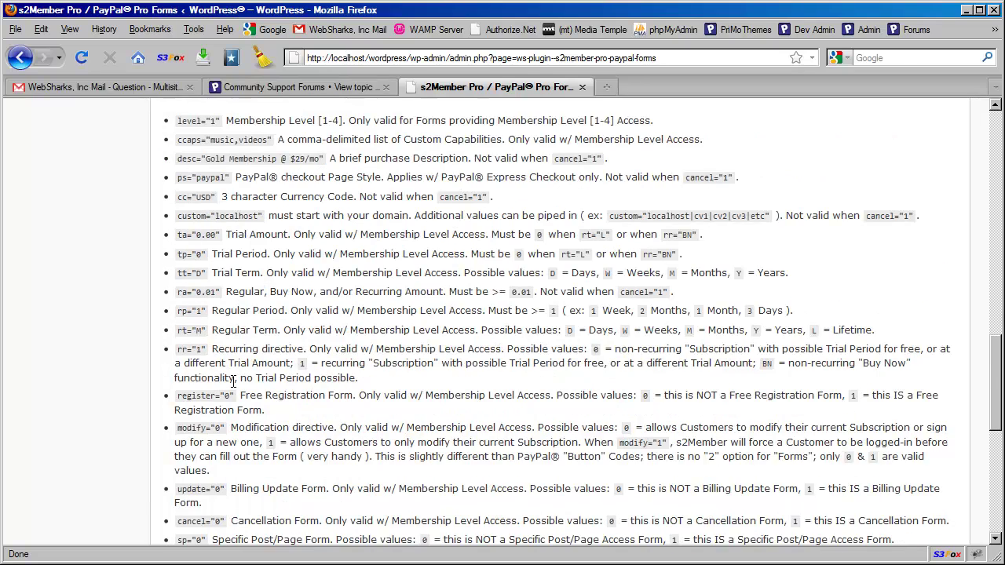
scroll(233, 381, down, 6)
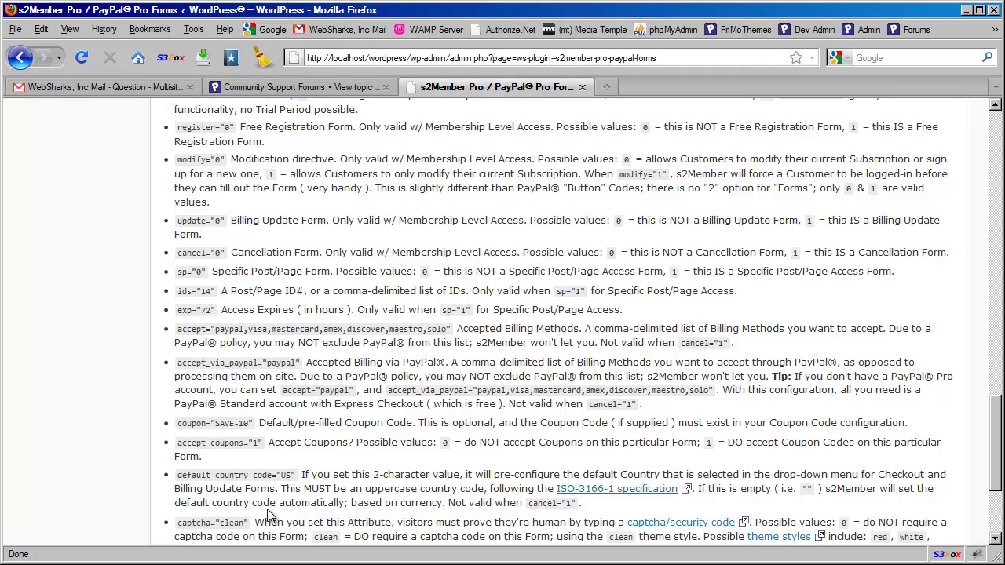
scroll(269, 459, up, 13)
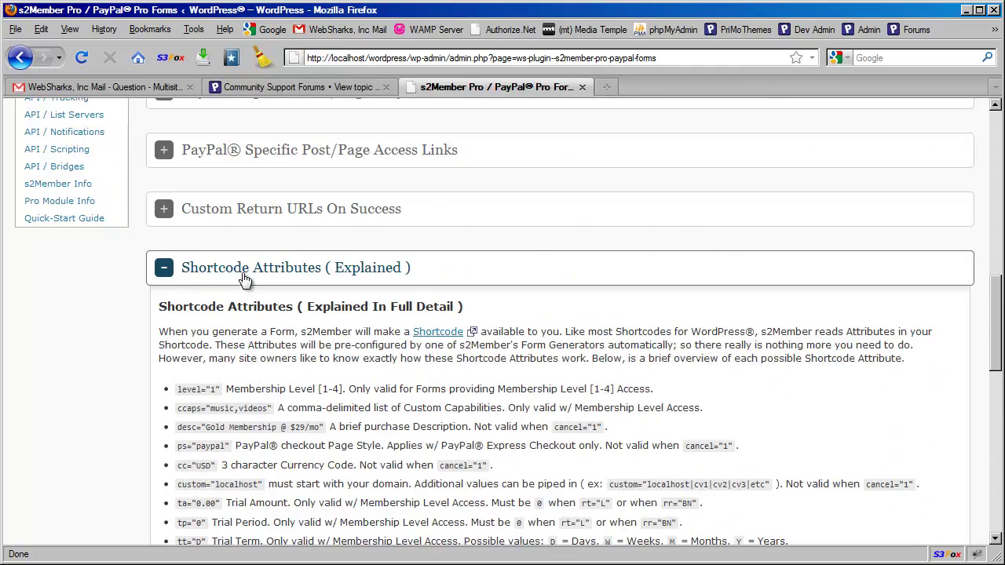
Step: Collapse Shortcode Attributes and expand the Free Registration Forms section again
click(243, 277)
scroll(233, 388, up, 10)
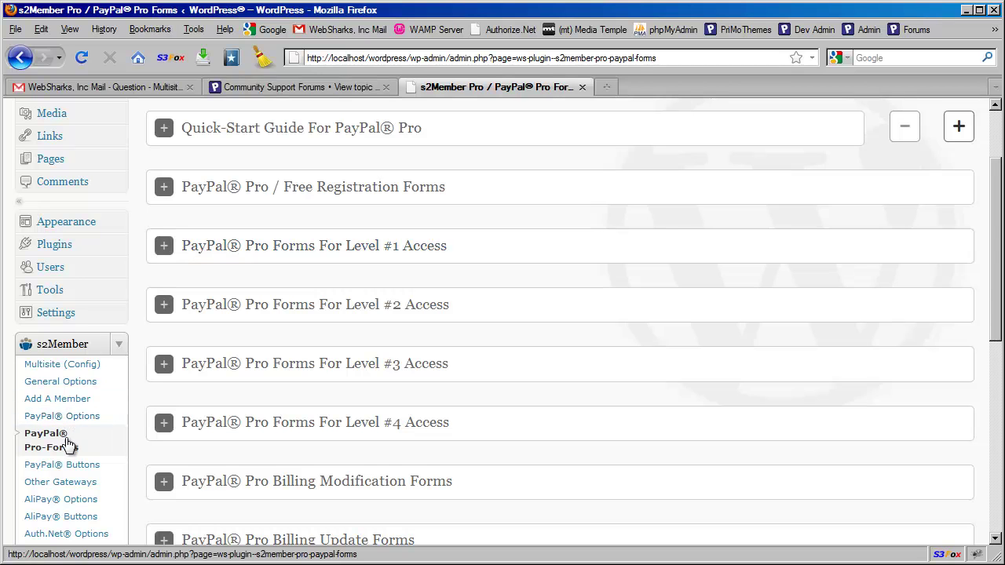
click(288, 190)
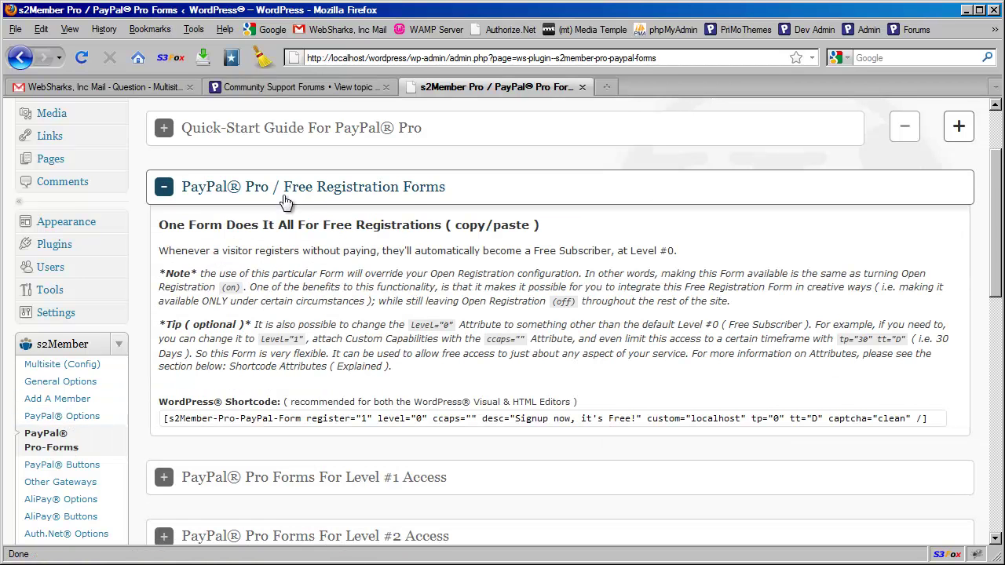